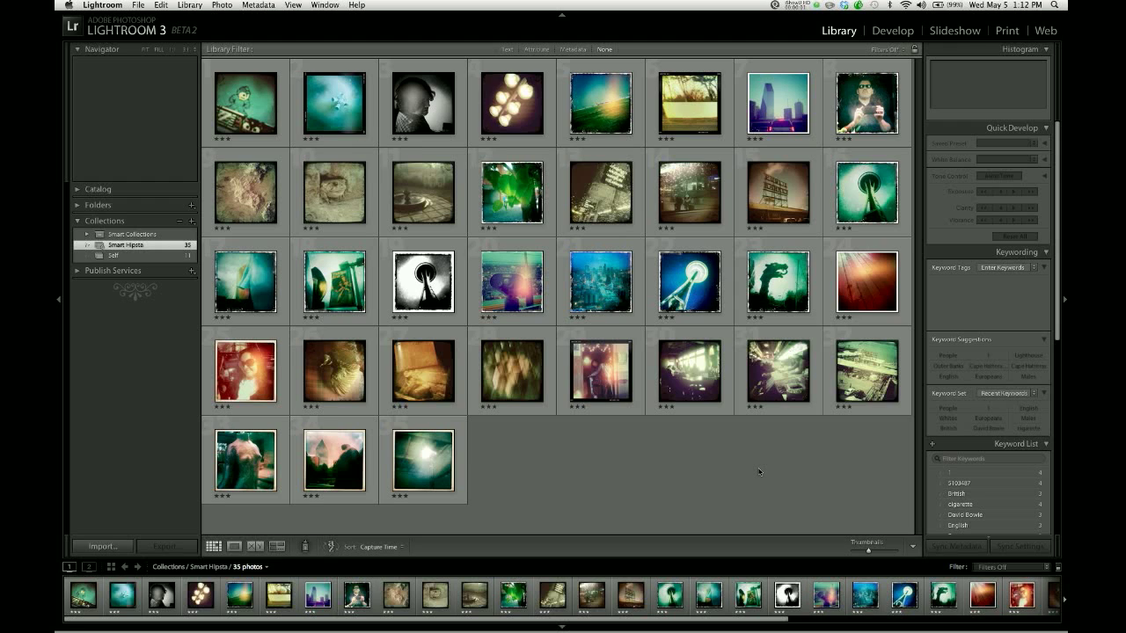
Look at single Smart Hipsta photos, then return to the grid with nothing selected
double_click(409, 97)
key("Right")
key("Right")
key("Right")
key("Right")
key("Right")
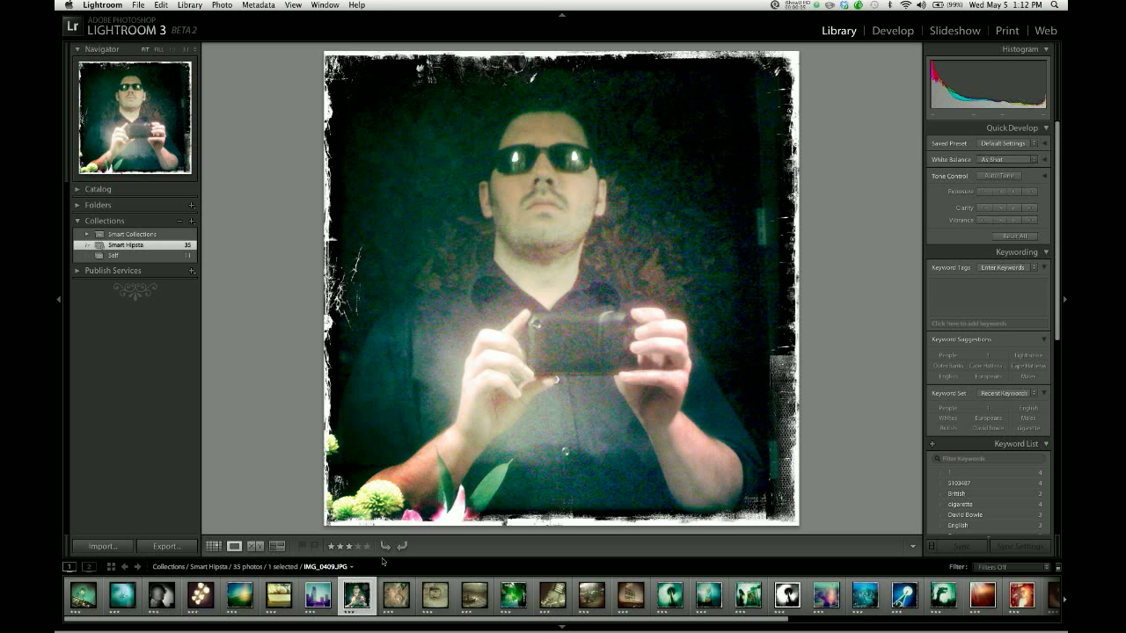
key("g")
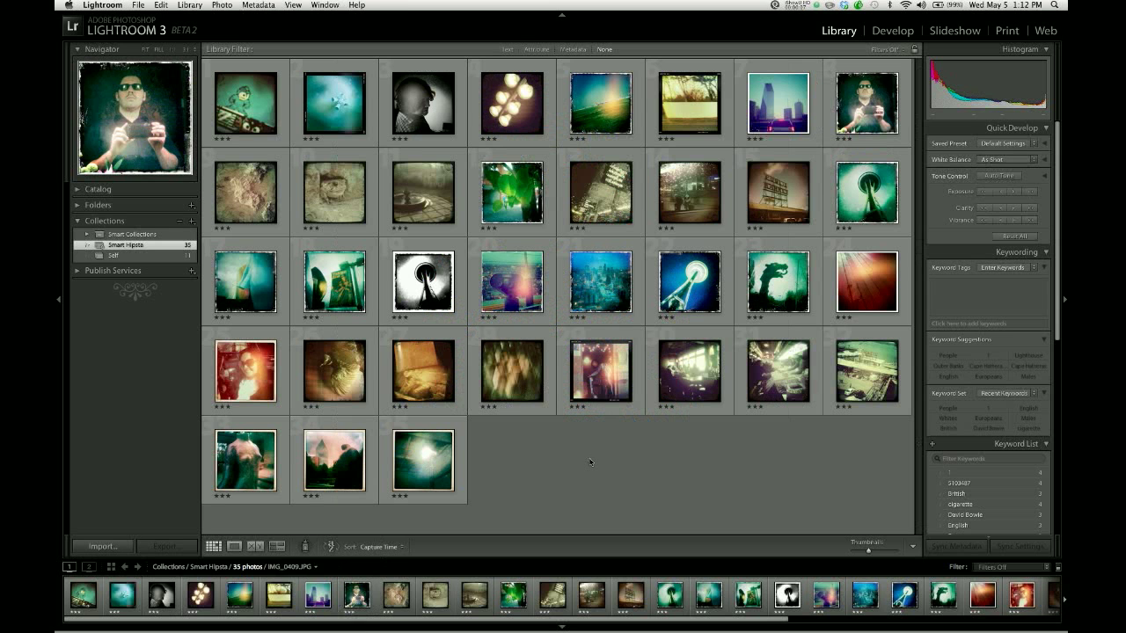
left_click(589, 462)
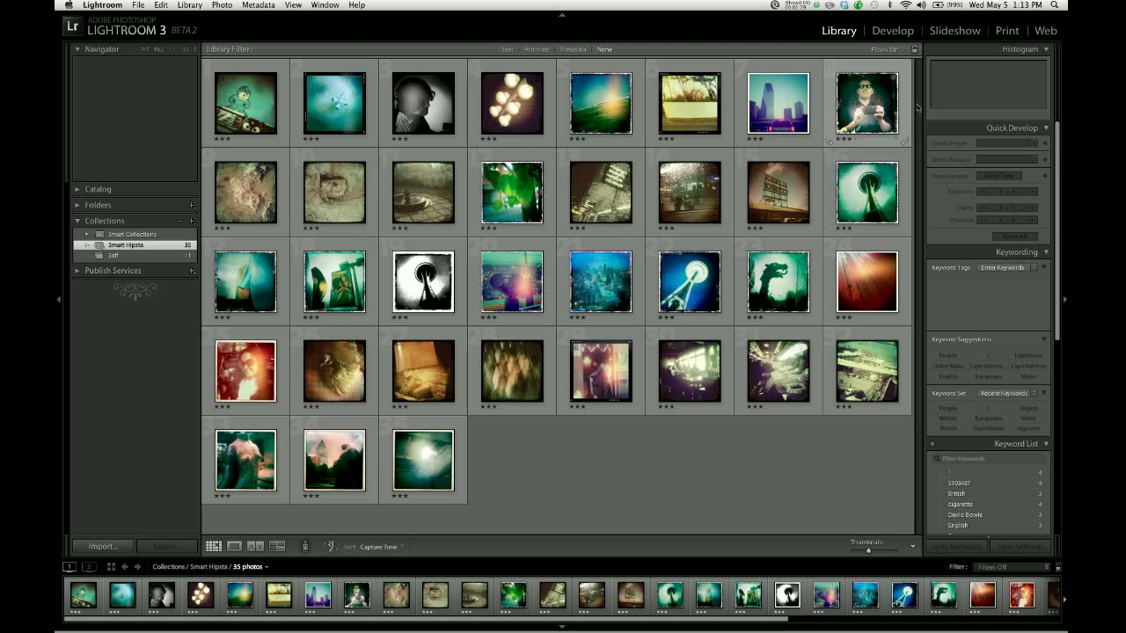
Preview the photos in the Web module with the TTG Highslide Gallery Pro 2.0.2 layout style
left_click(1043, 31)
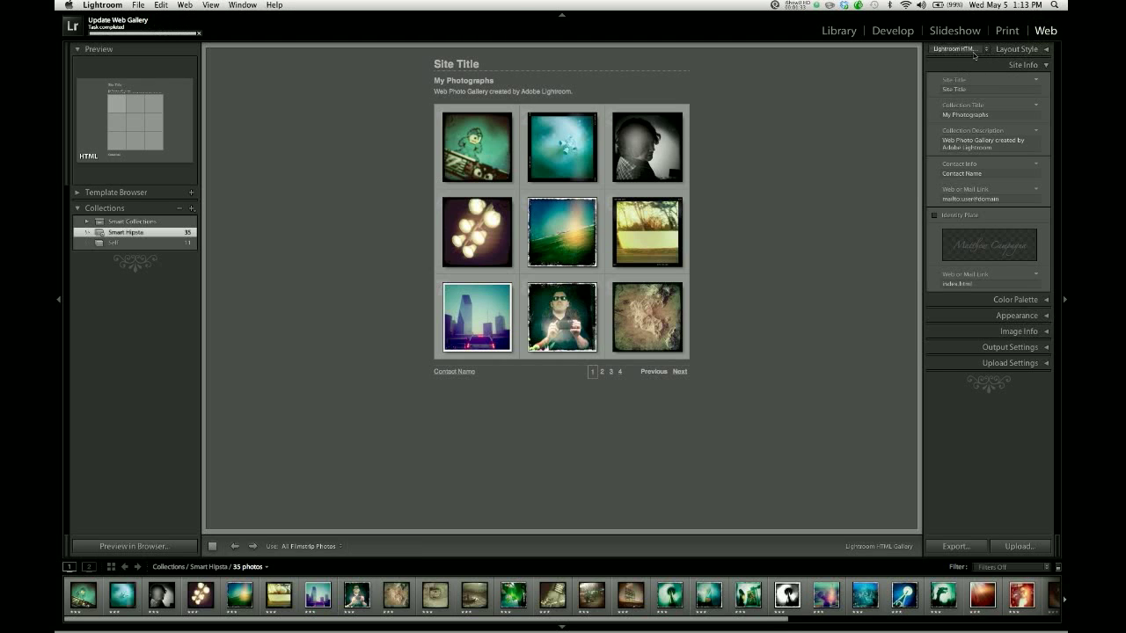
left_click(967, 51)
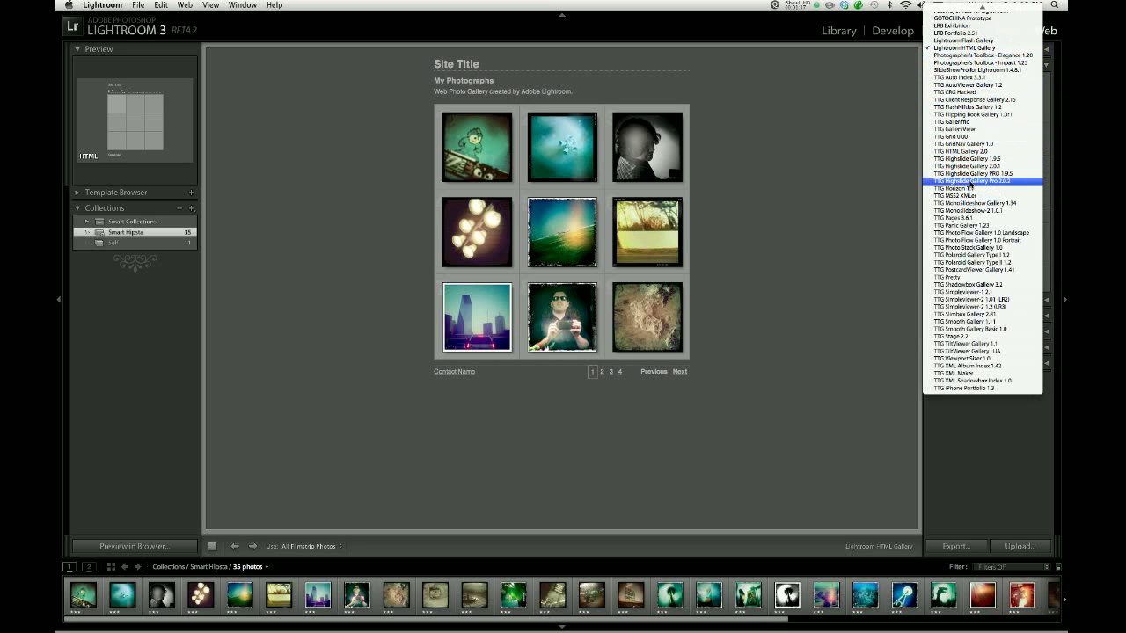
left_click(971, 183)
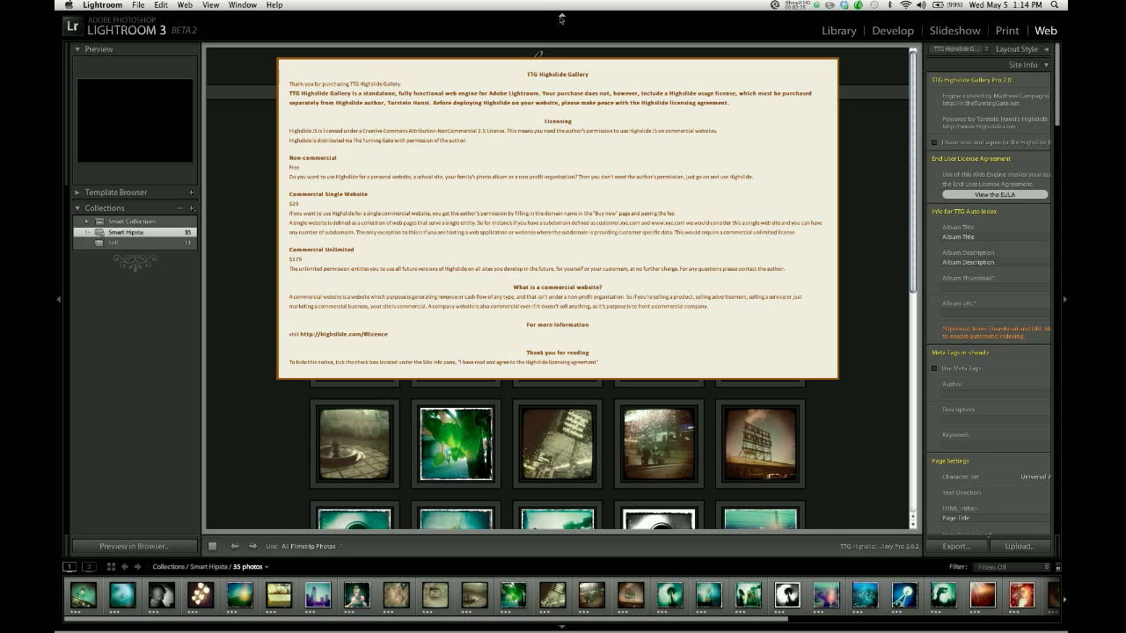
Collapse the module bar and left panel, keep the toolbar showing, and slightly adjust the filmstrip height
left_click(560, 18)
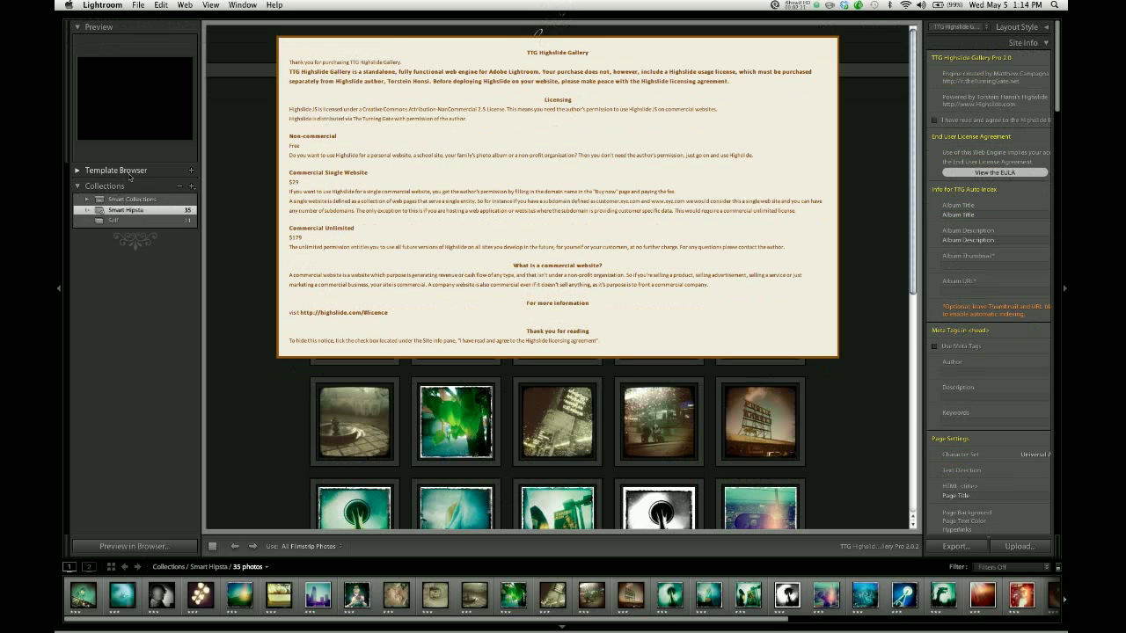
left_click(58, 290)
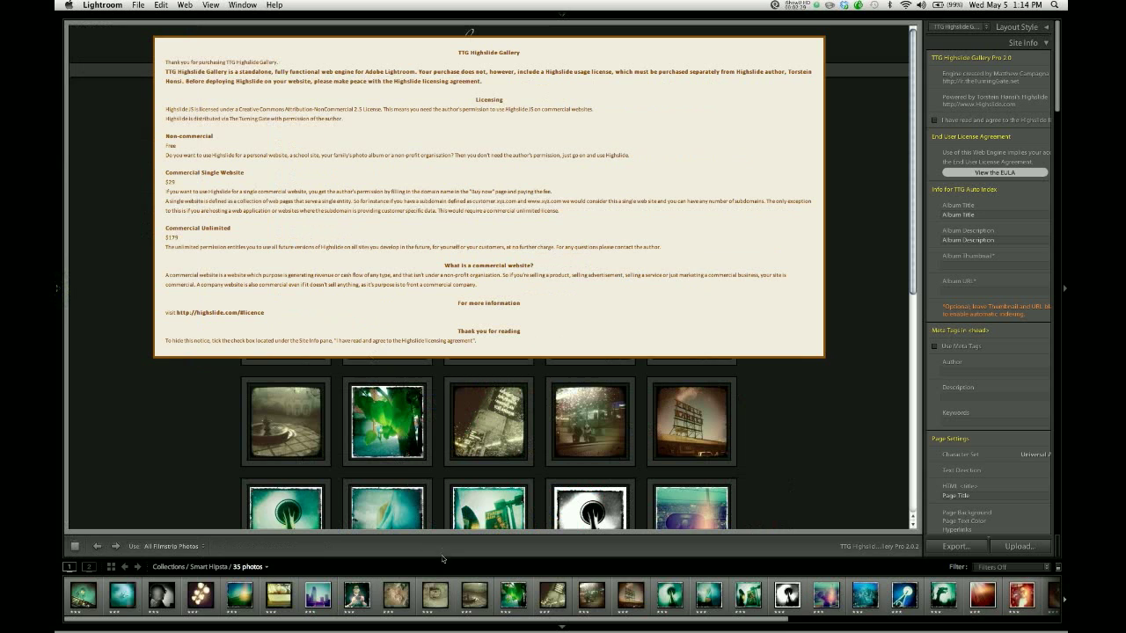
key("t")
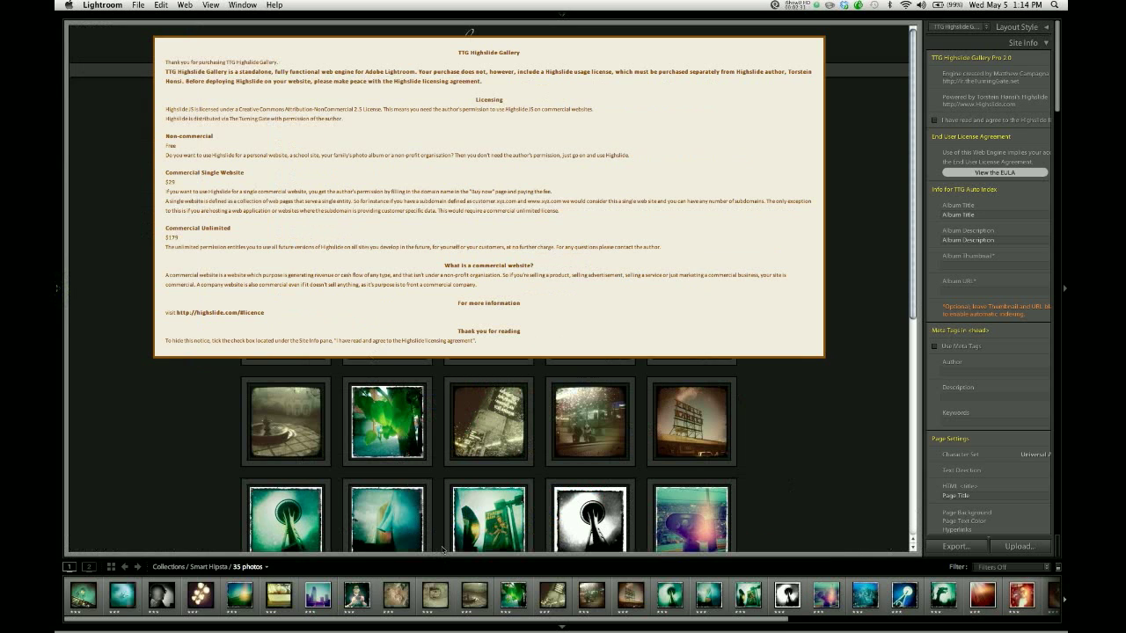
key("t")
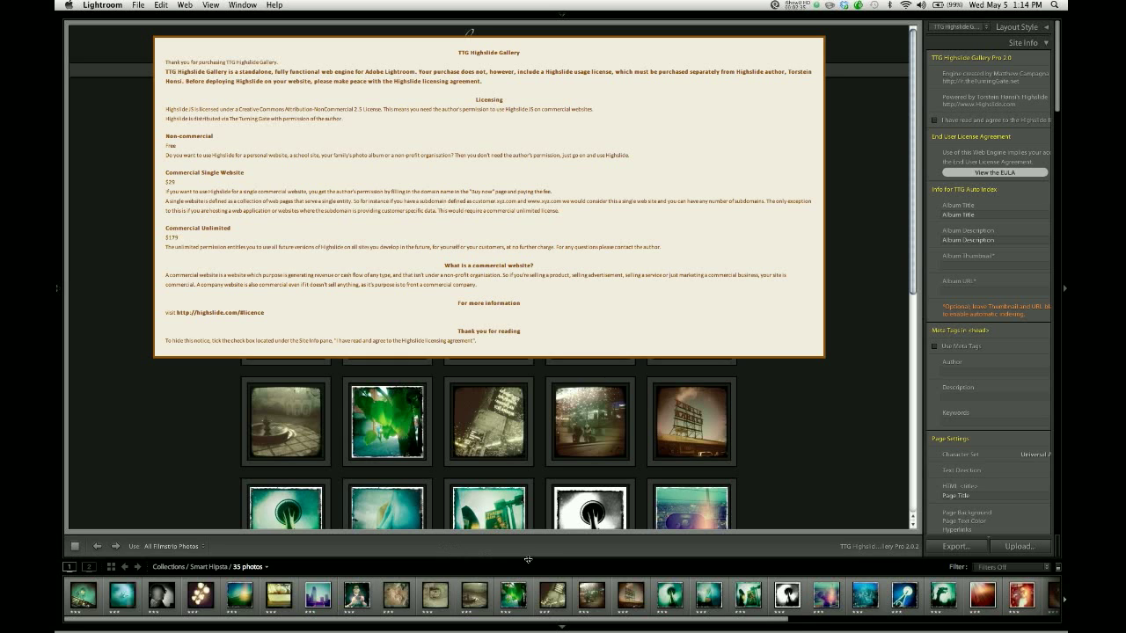
left_click_drag(528, 559, 527, 560)
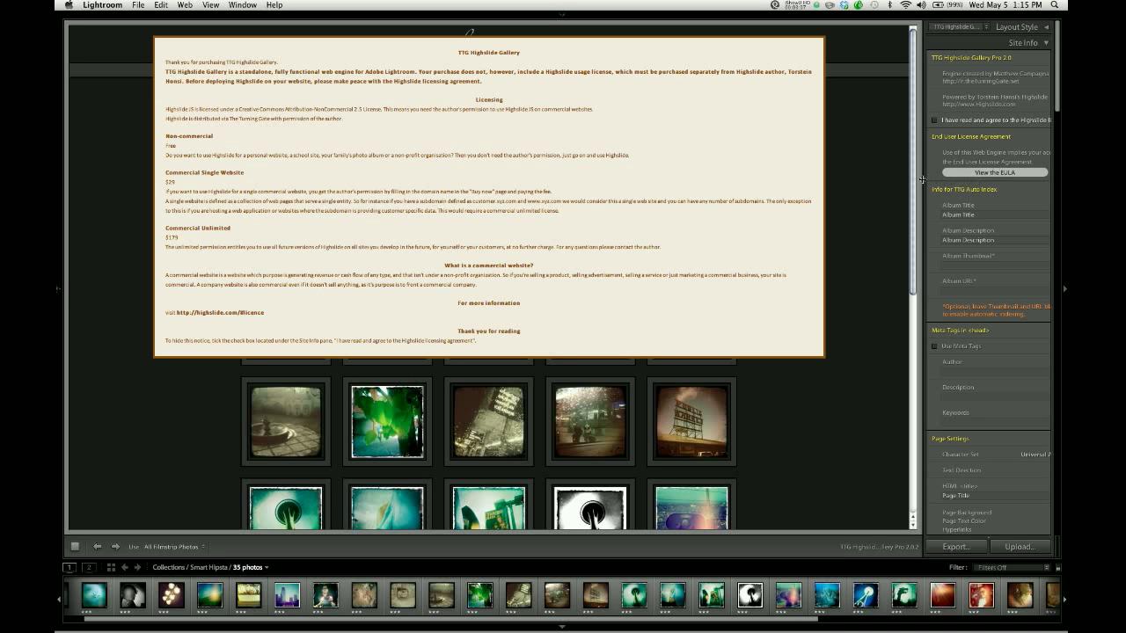
Drag the Site Info panel's left edge outward so the right panel is wider
left_click_drag(921, 179, 786, 183)
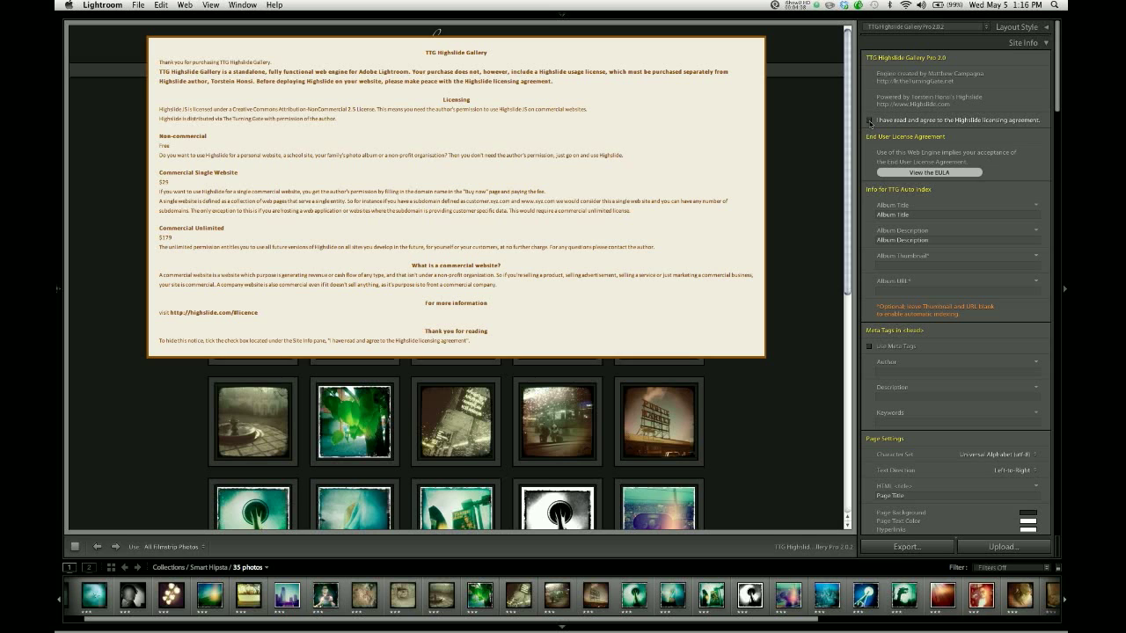
Tick 'I have read and agree to the Highslide licensing agreement' in Site Info
left_click(870, 121)
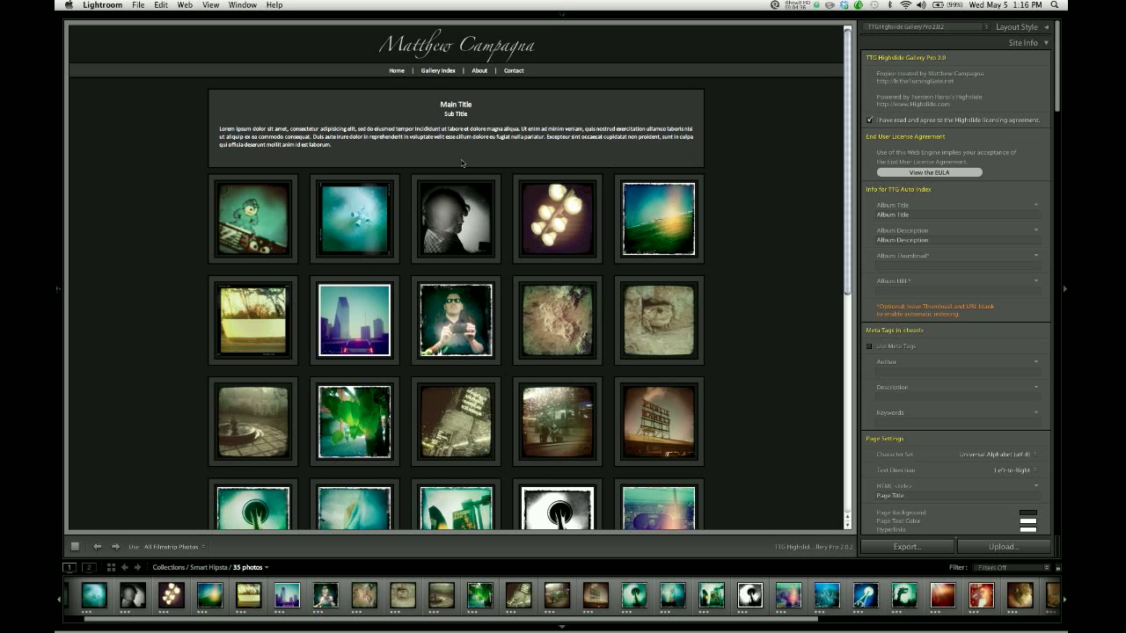
Dock the left panel, expand Template Browser, and collapse the Lightroom Templates folder
mouse_move(58, 293)
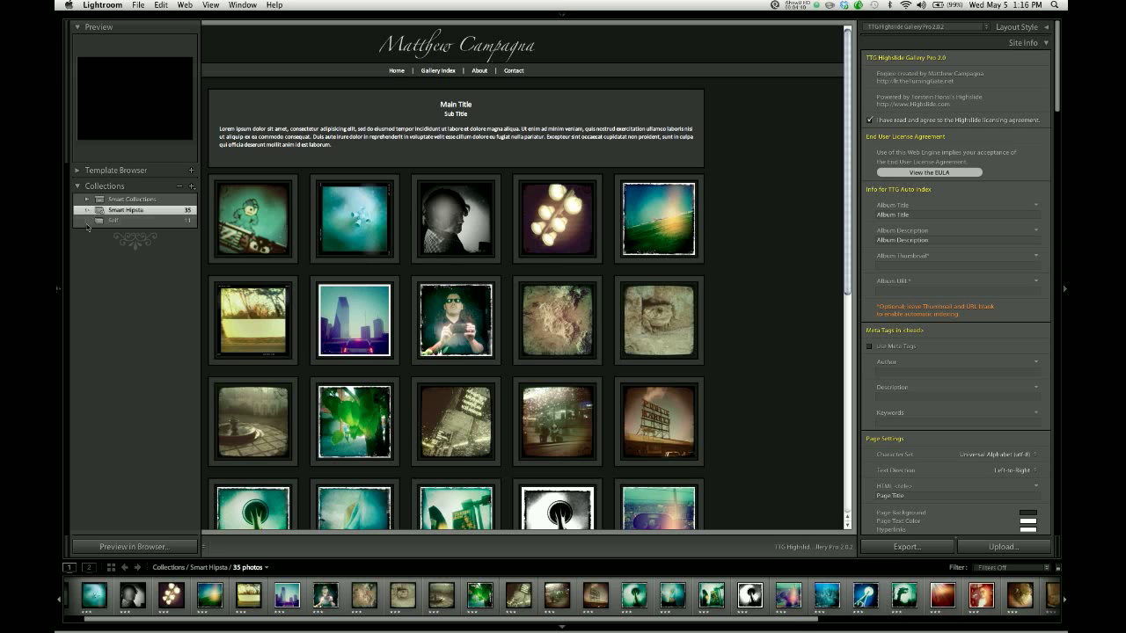
left_click(59, 293)
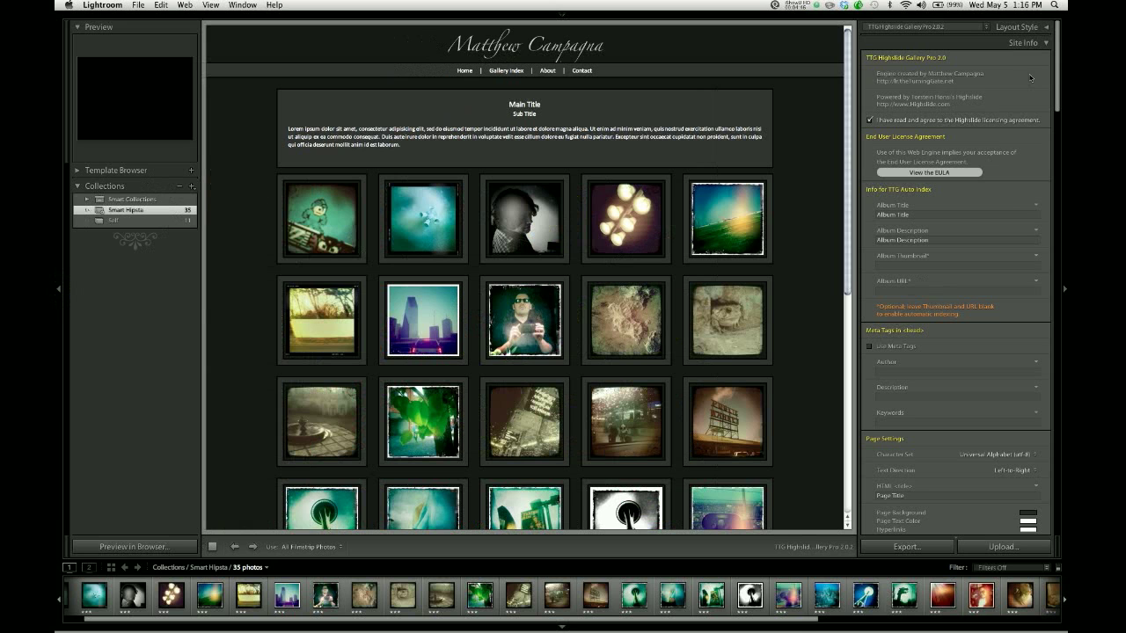
left_click_drag(1056, 72, 1015, 61)
left_click(78, 173)
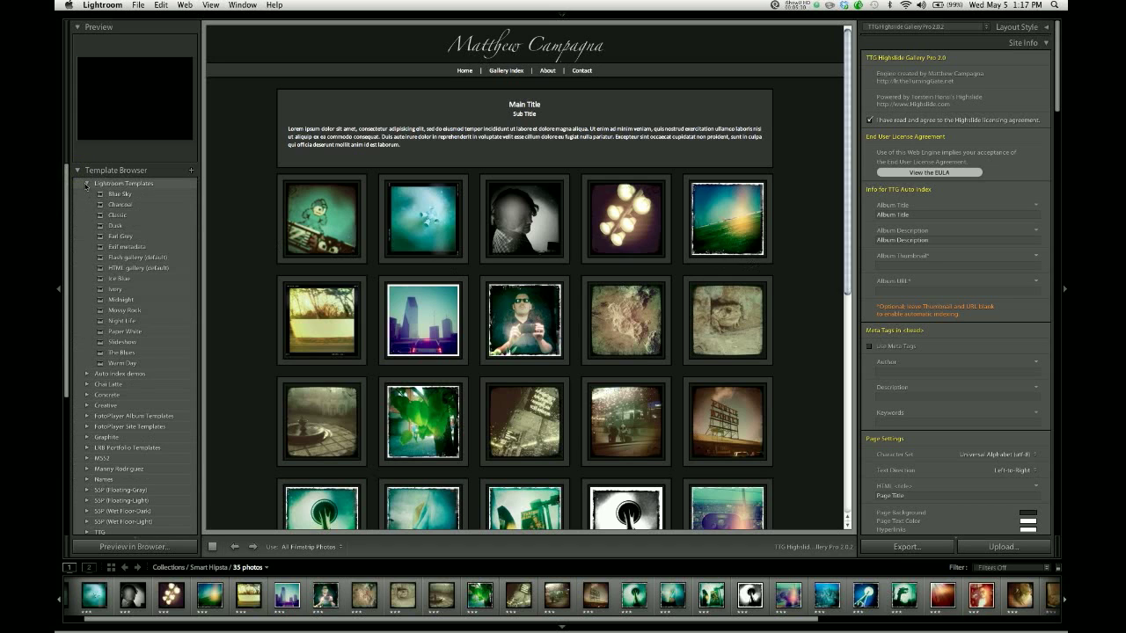
left_click(87, 183)
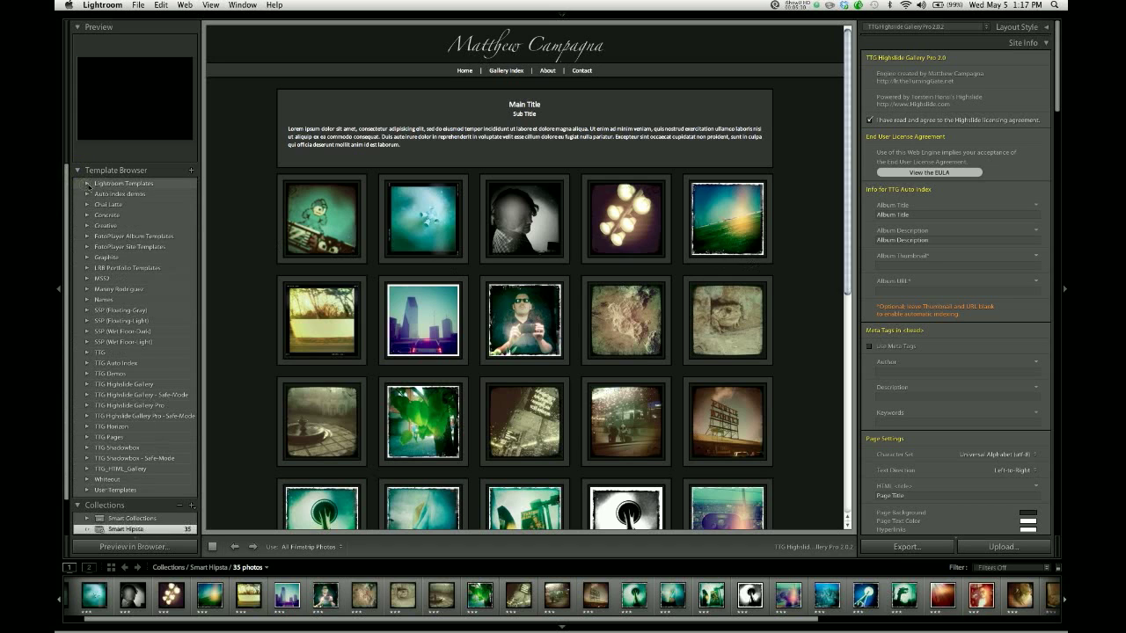
Save the current settings as template 'Working Template HSP2' in the User Templates folder
left_click(191, 173)
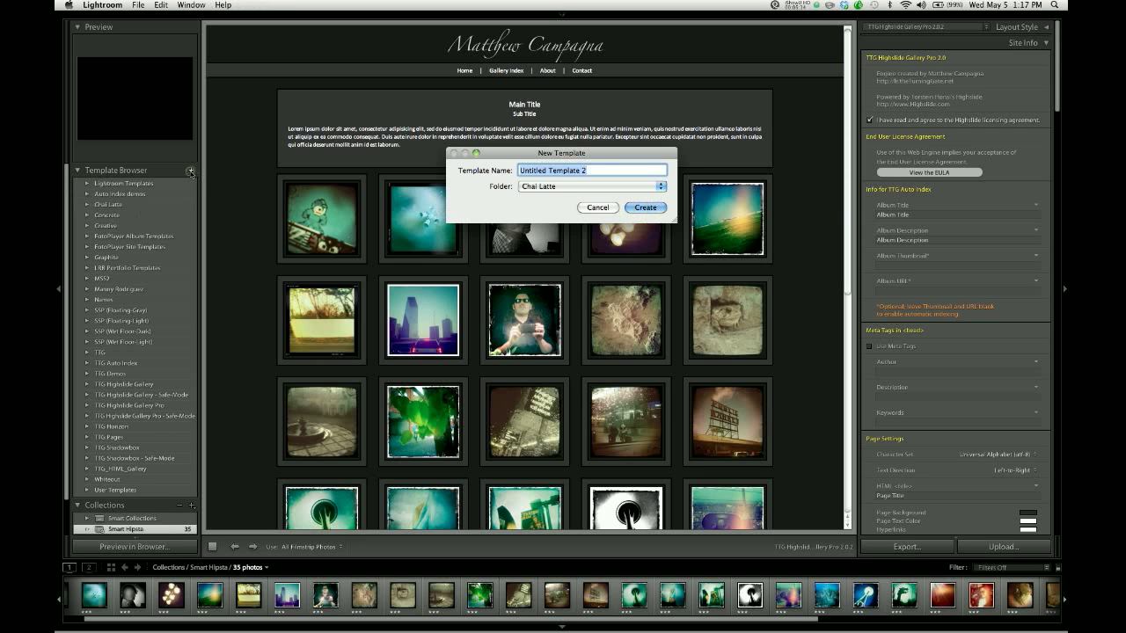
left_click(555, 187)
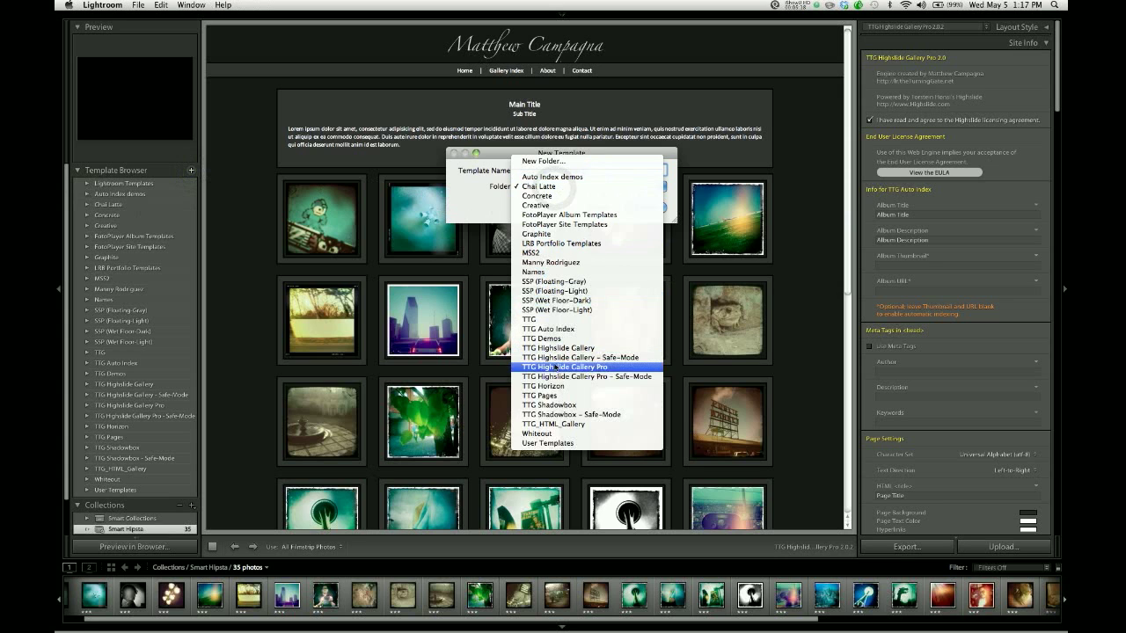
left_click(563, 443)
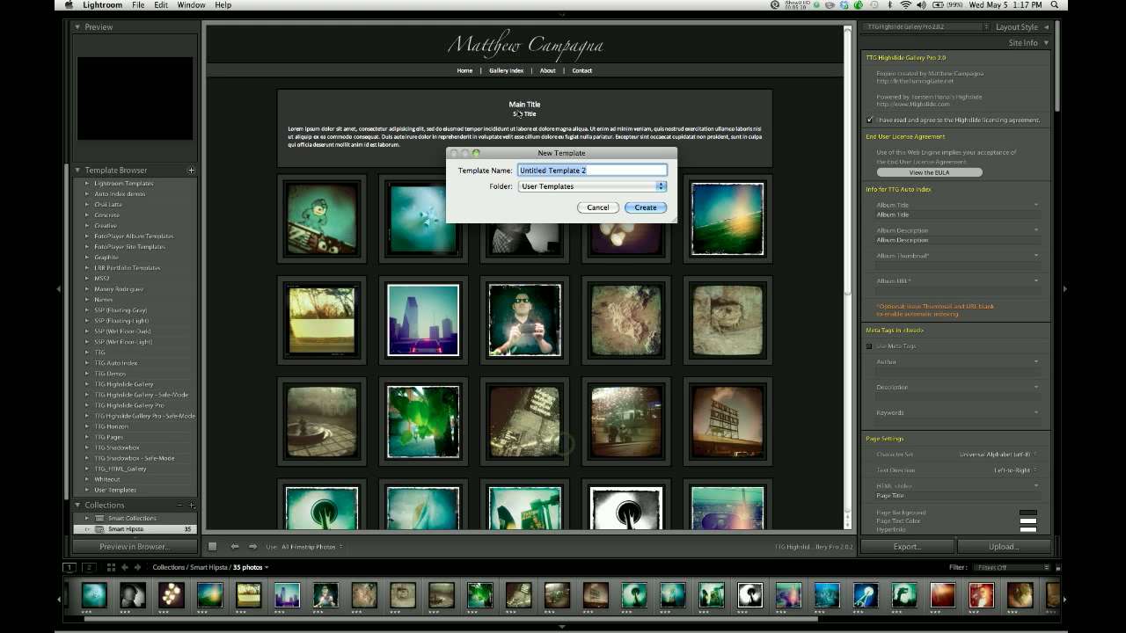
triple_click(610, 171)
type("W")
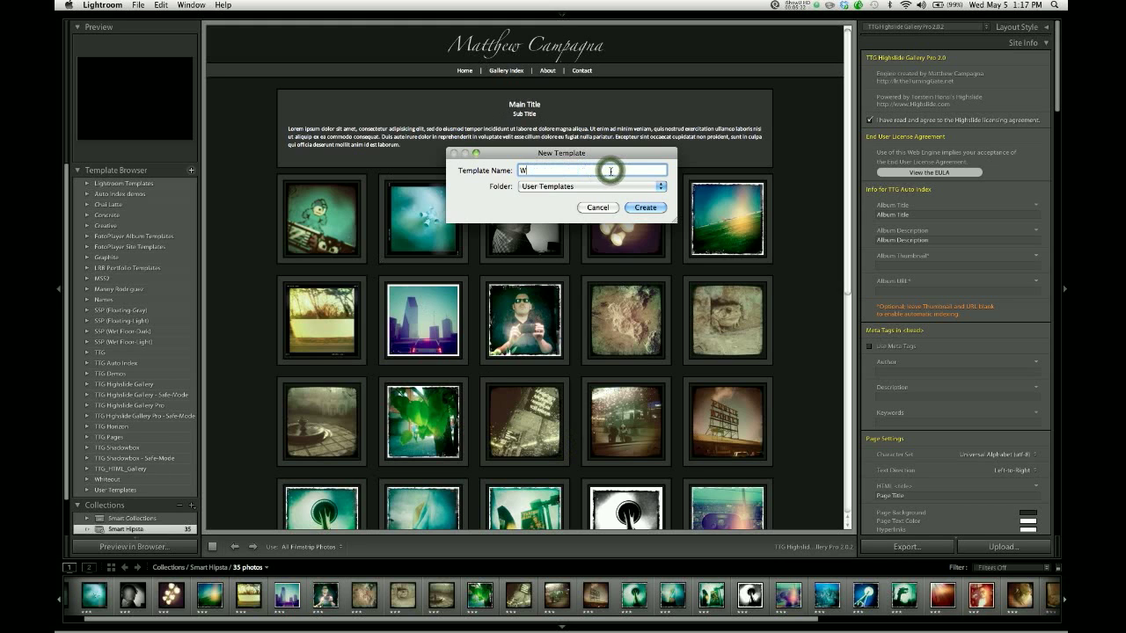
type("orking Template HSP2")
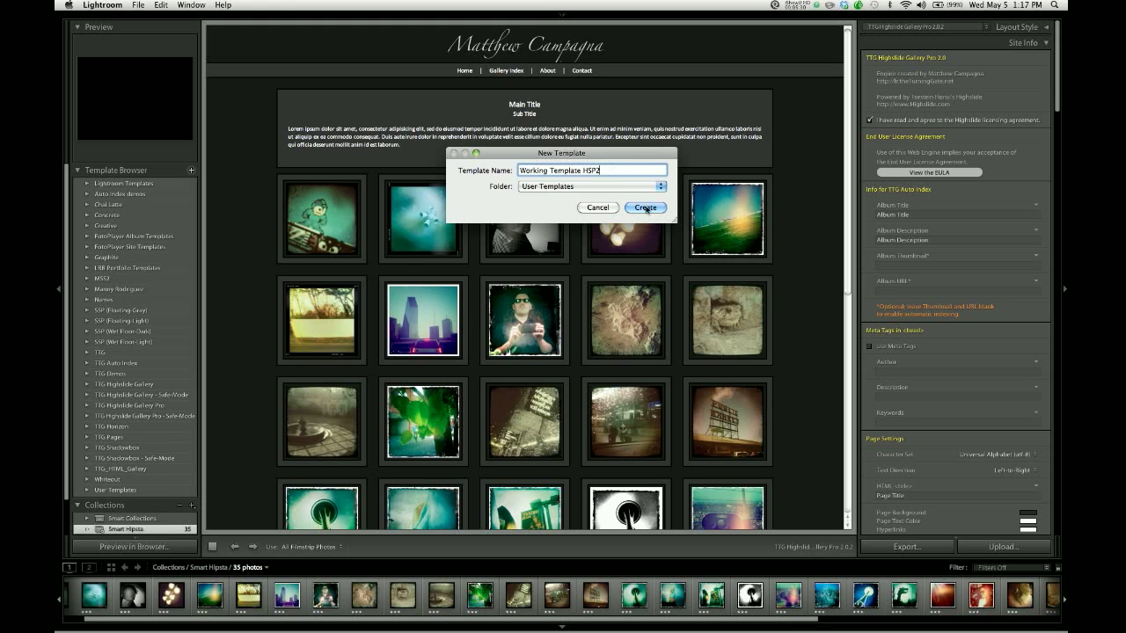
left_click(645, 208)
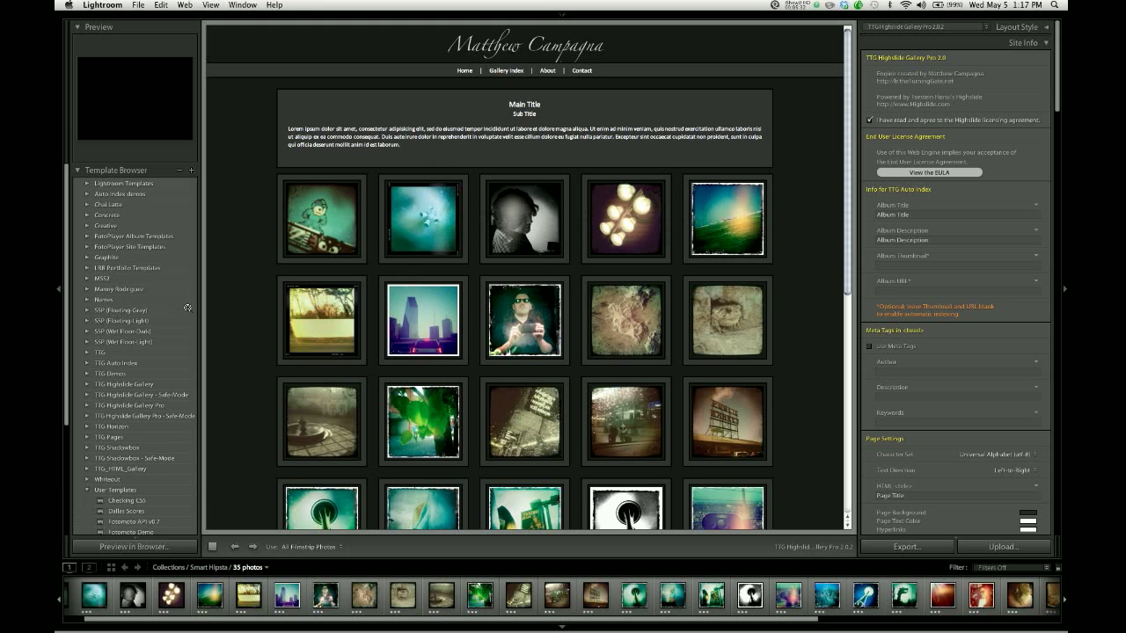
scroll(141, 305, "down", 5)
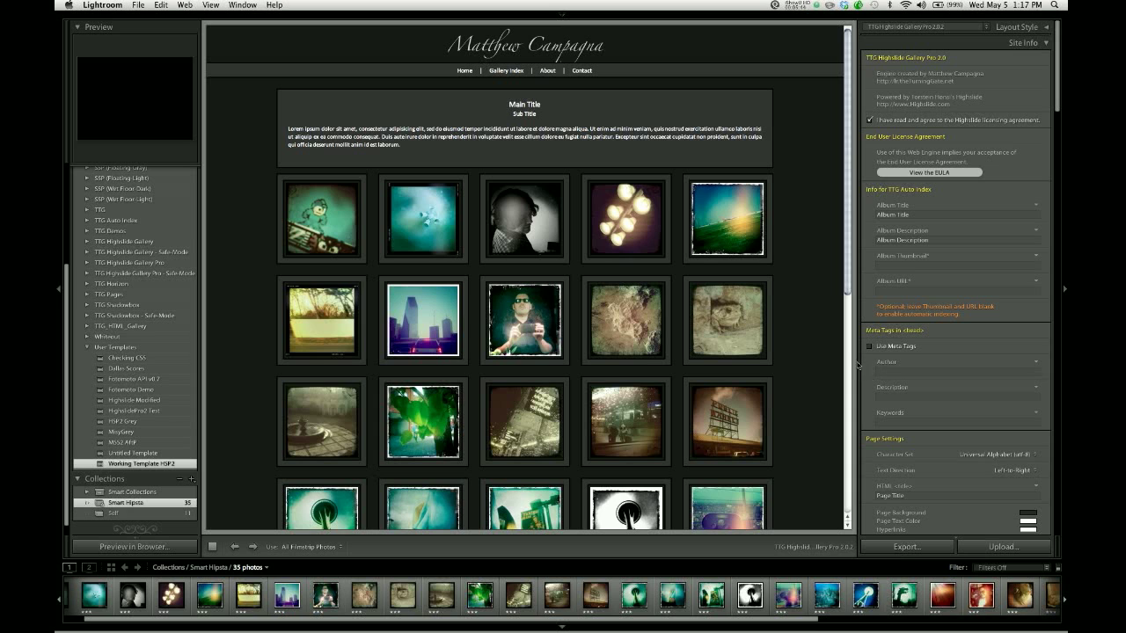
scroll(914, 422, "down", 5)
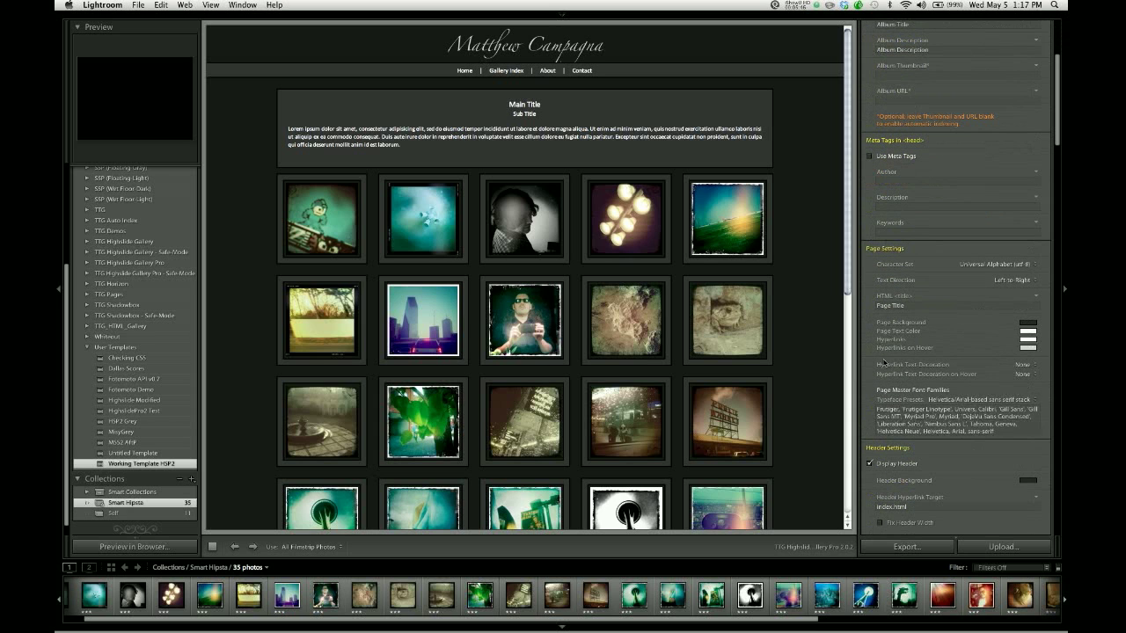
scroll(897, 360, "down", 5)
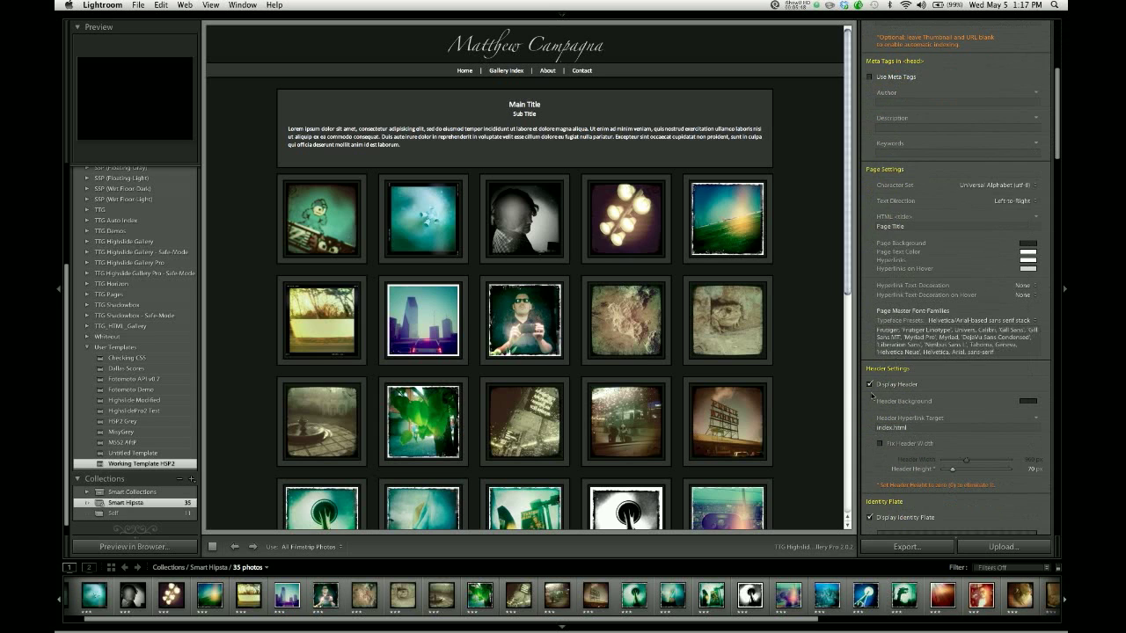
Turn off Display Header and update Working Template HSP2 with the current settings
left_click(869, 384)
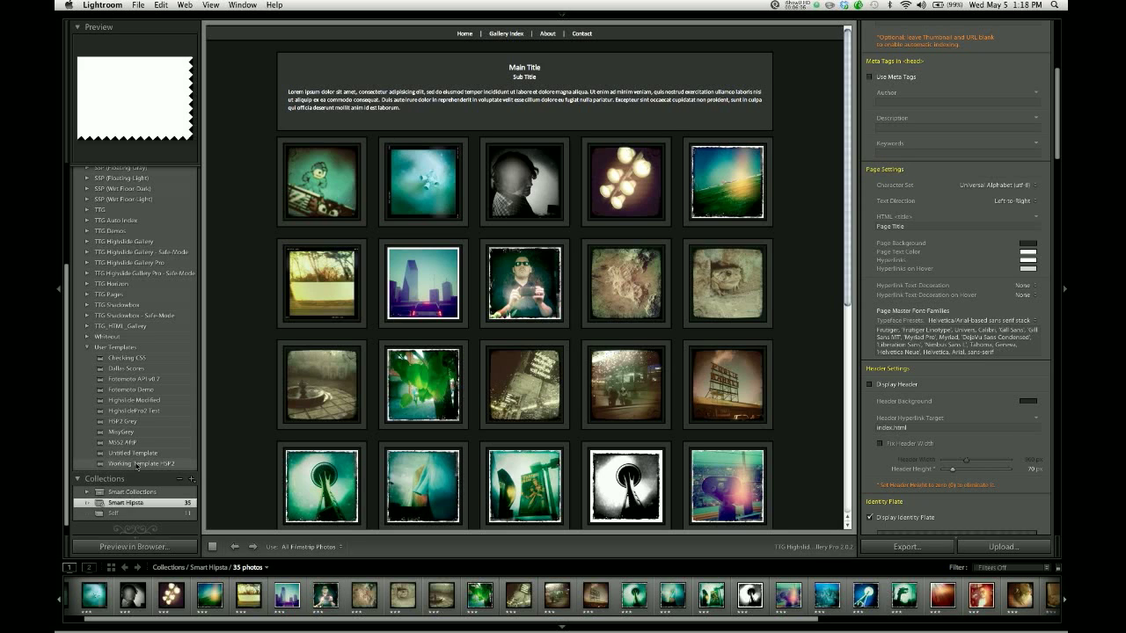
right_click(137, 466)
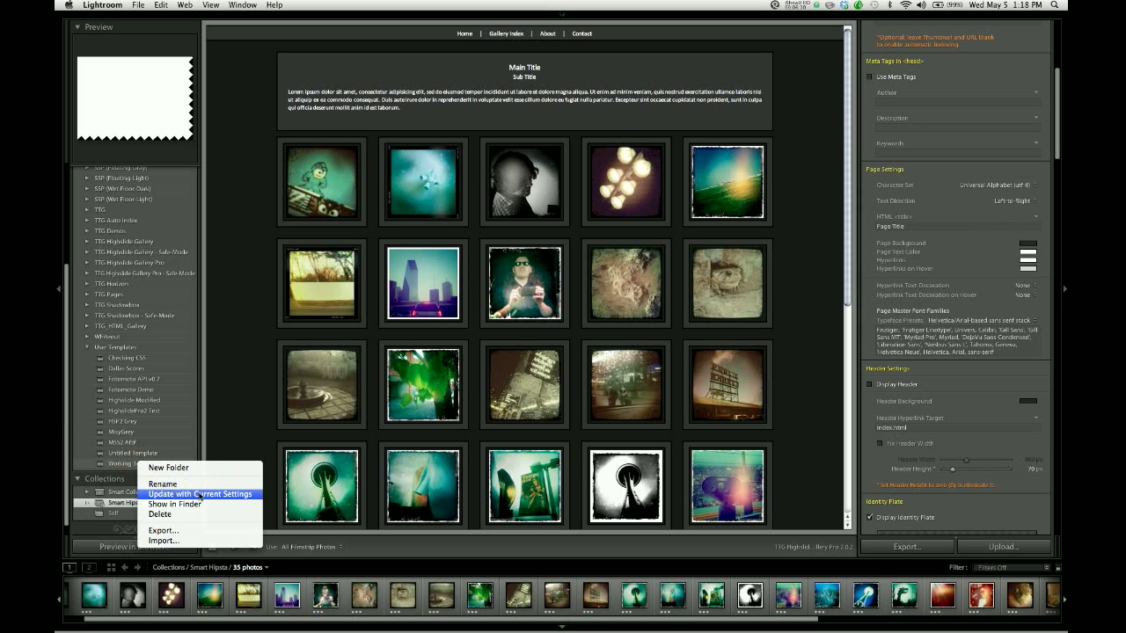
left_click(200, 494)
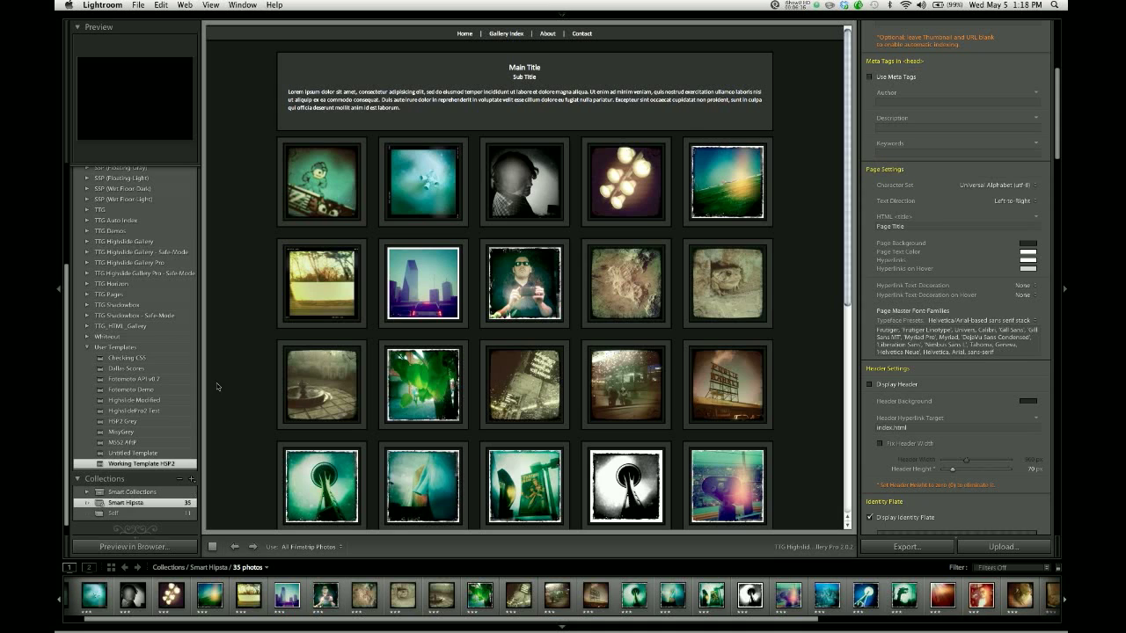
Re-enable Display Header, update Working Template HSP2 again, and collapse the left panel
left_click(869, 386)
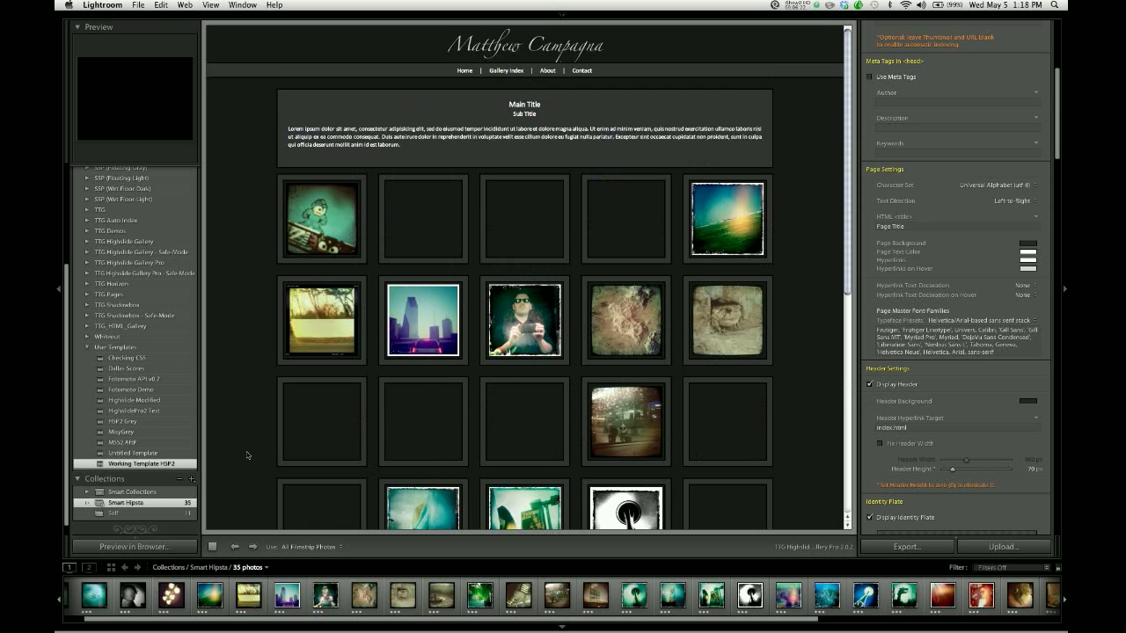
right_click(158, 467)
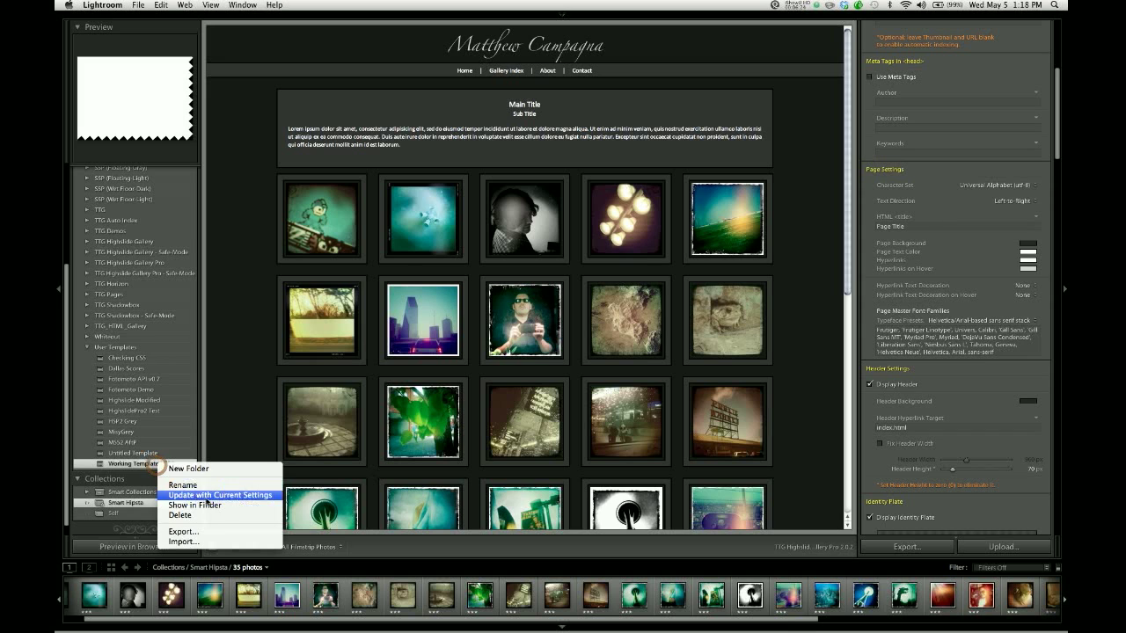
left_click(210, 497)
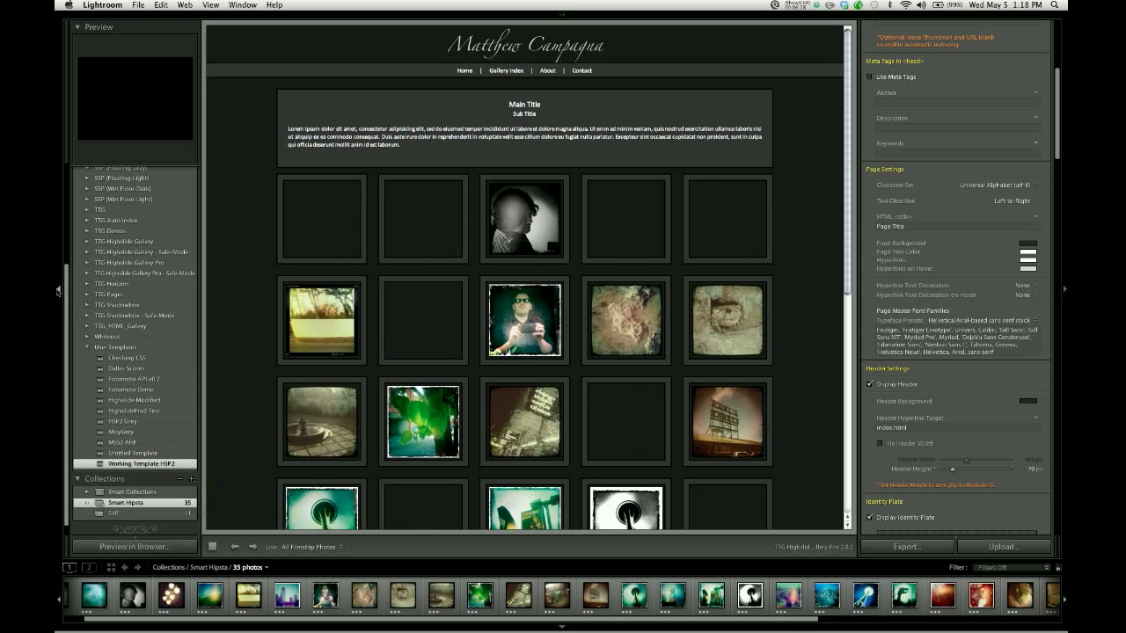
left_click(59, 292)
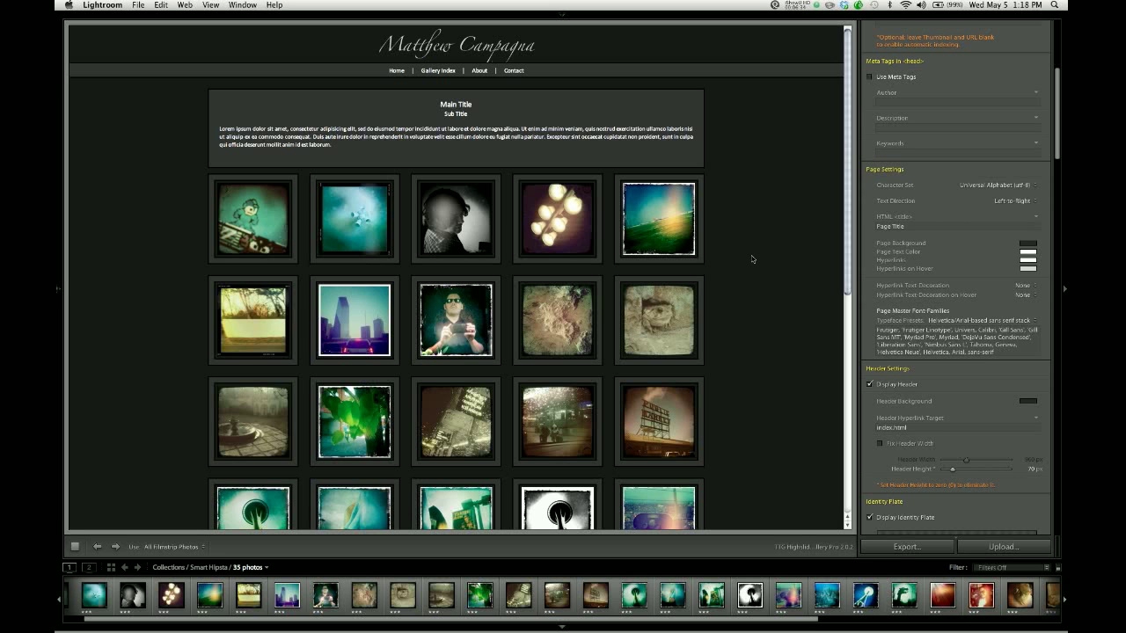
left_click_drag(1056, 100, 1056, 43)
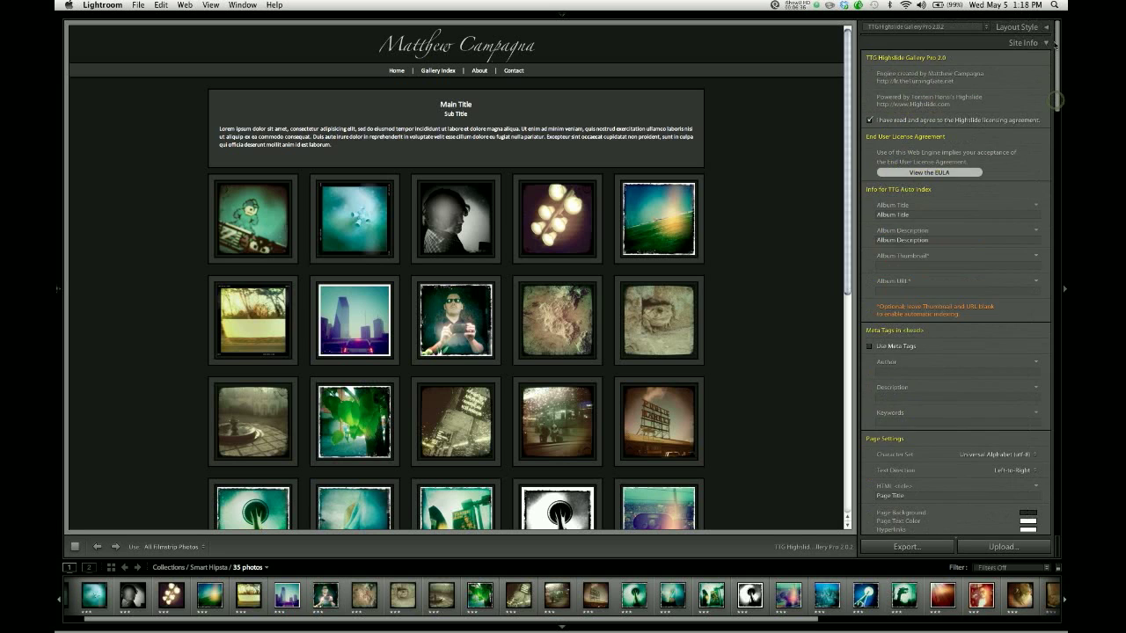